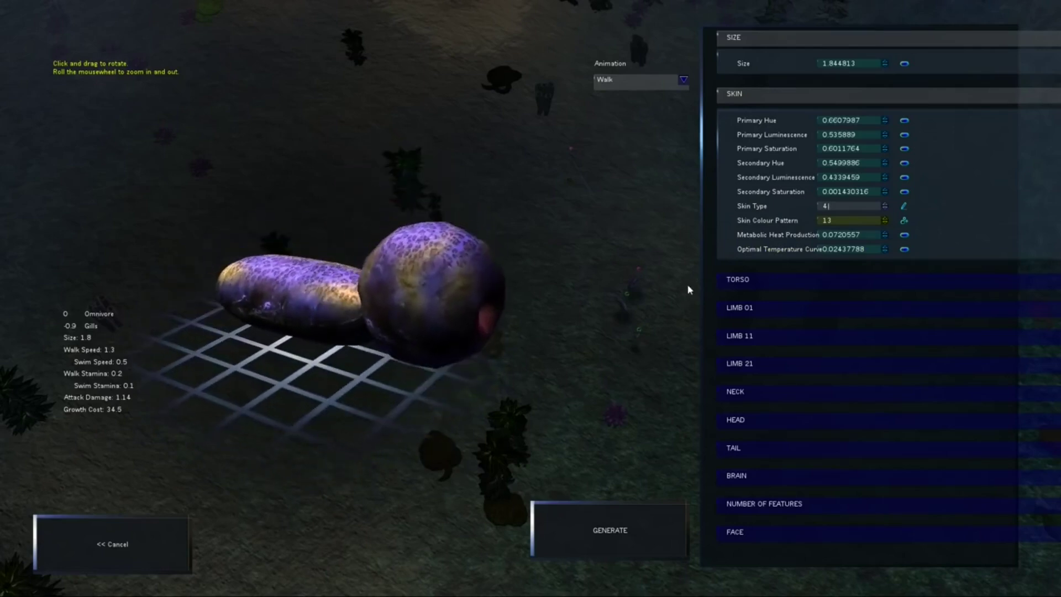
Step: Set Head Type to 11 in the HEAD section of the creature settings
click(883, 358)
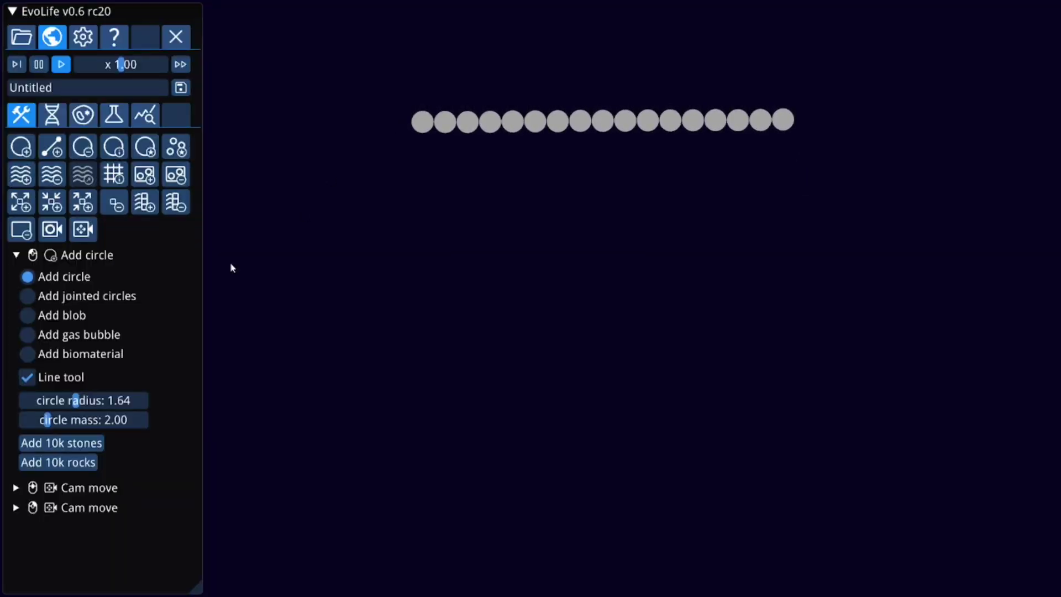
Step: Draw three more rows of stones, raising the circle mass toward maximum for each row
click(83, 420)
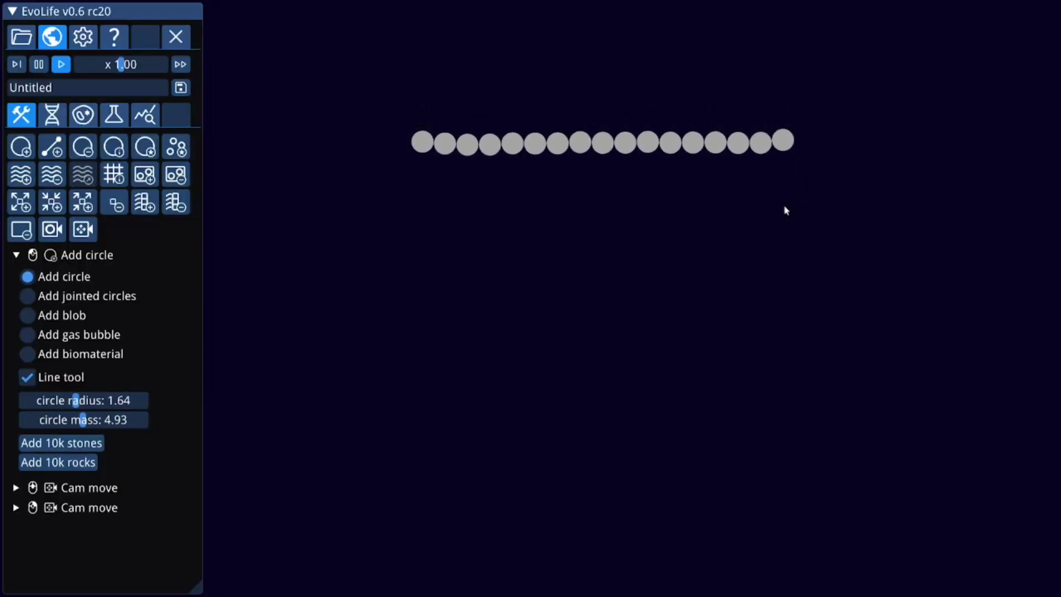
drag(779, 203, 395, 199)
click(114, 420)
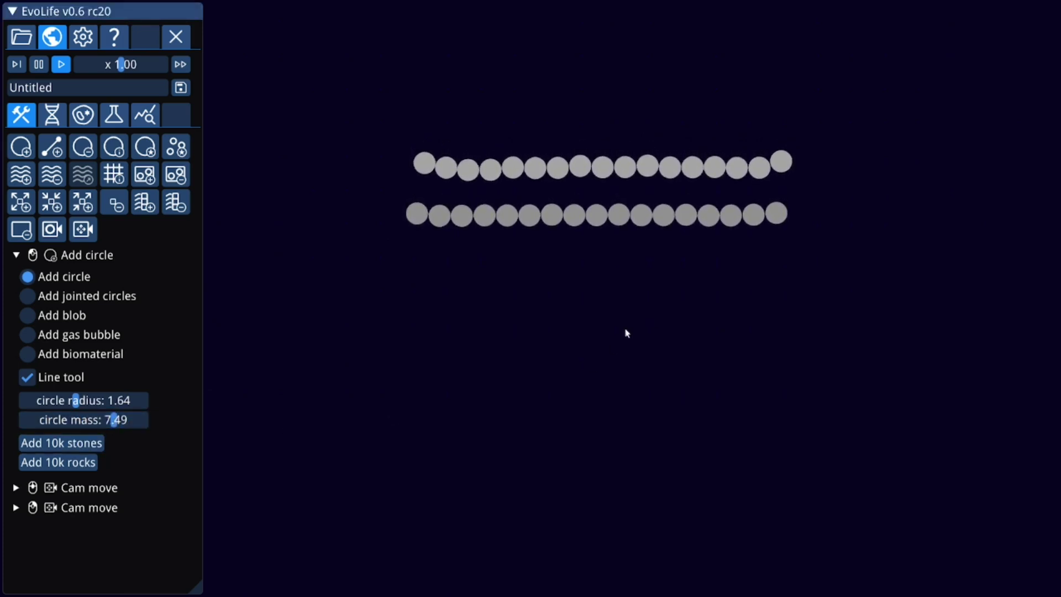
drag(763, 270, 396, 270)
drag(138, 420, 178, 426)
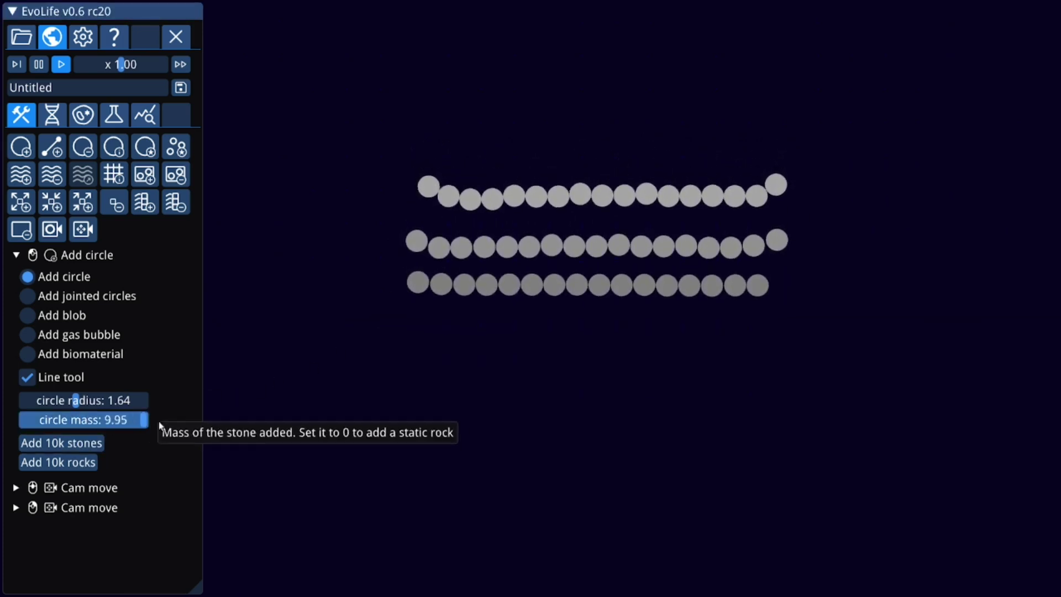
drag(740, 347, 420, 348)
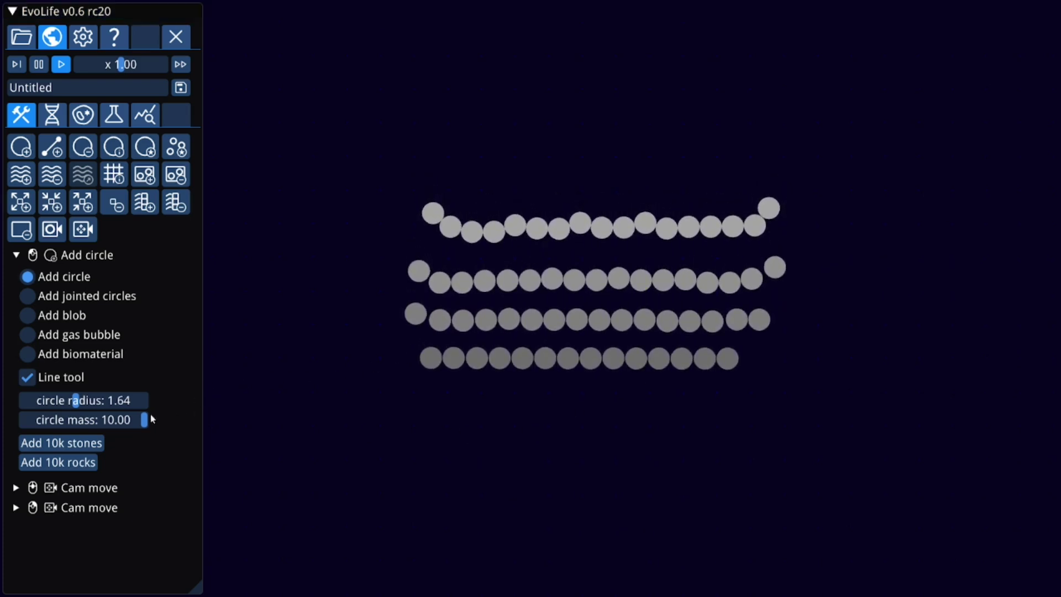
Step: Set stone mass to 0 and draw the two arms of the static V container
drag(145, 420, 23, 420)
mouse_move(237, 353)
mouse_down()
mouse_move(409, 462)
mouse_move(613, 547)
mouse_up()
mouse_move(531, 563)
mouse_down()
mouse_move(739, 490)
mouse_move(1035, 292)
mouse_up()
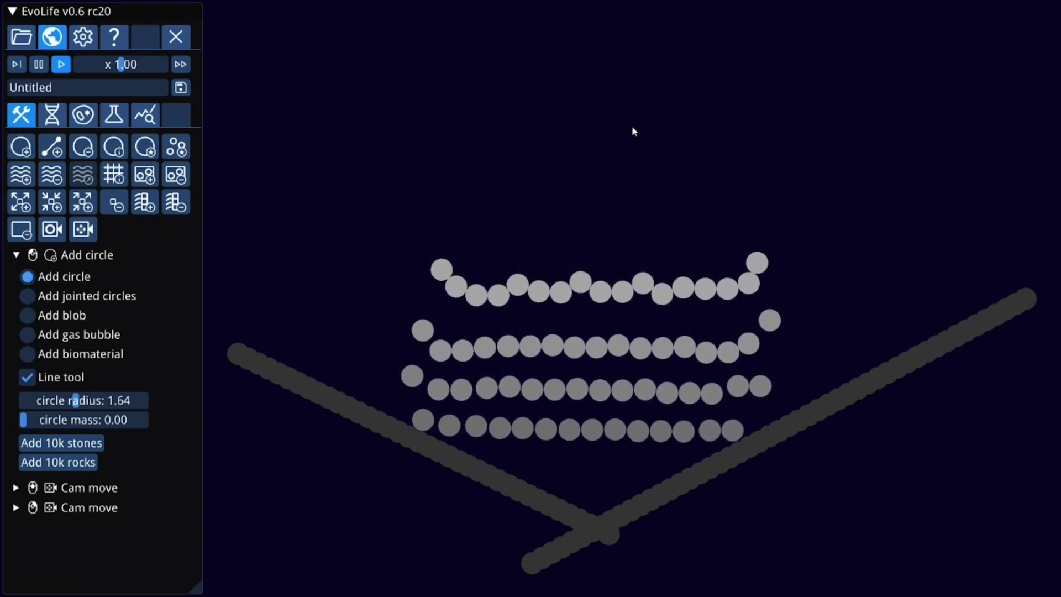
Step: Drop three diagonal lines of stones (radius 1.94, mass 3.01, then maximum), then draw a static top-right rod
drag(77, 400, 100, 400)
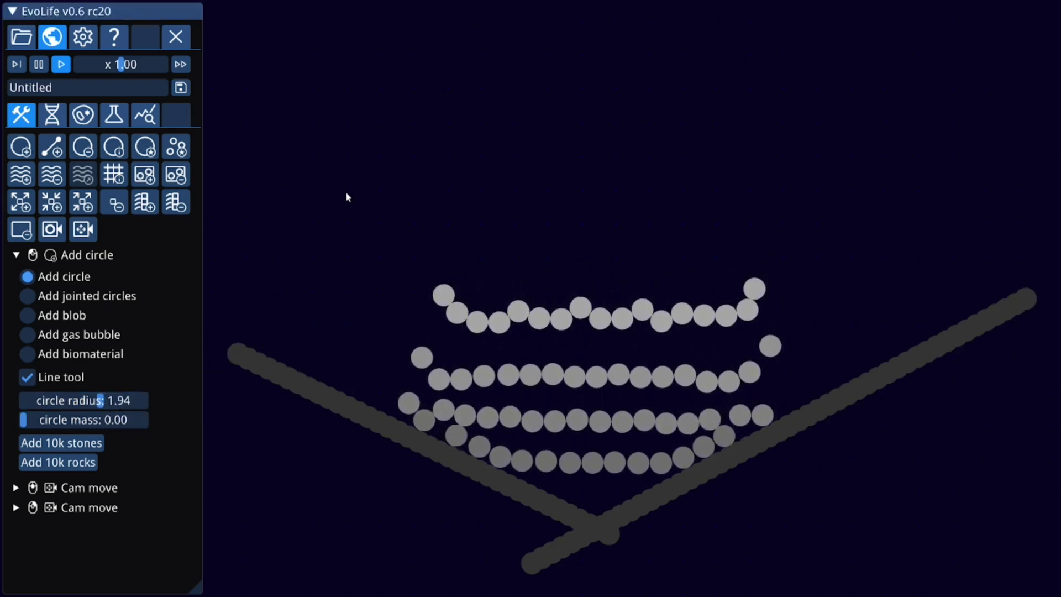
drag(34, 420, 59, 420)
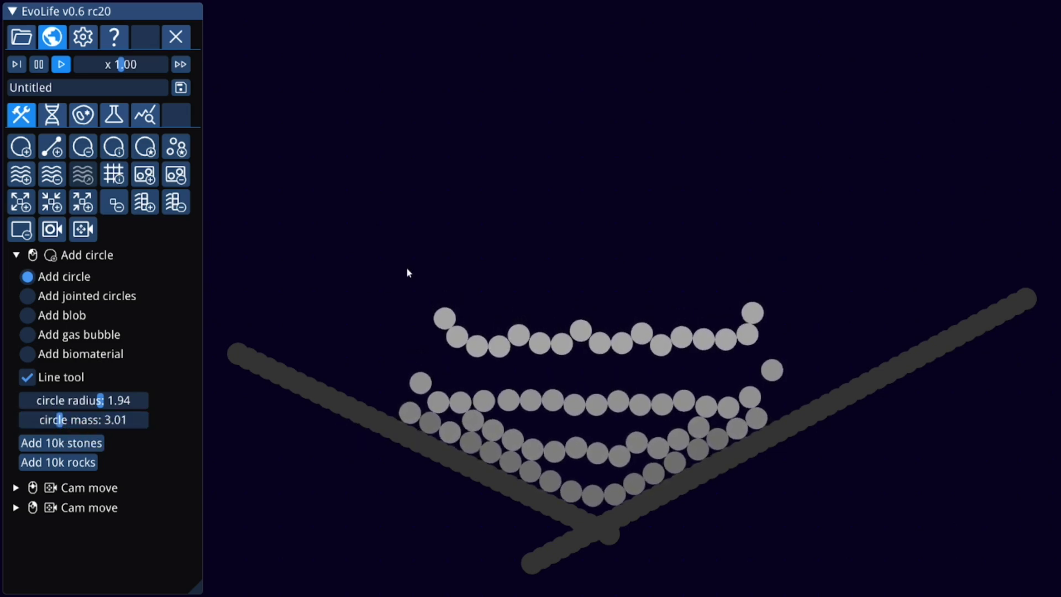
drag(356, 323, 475, 150)
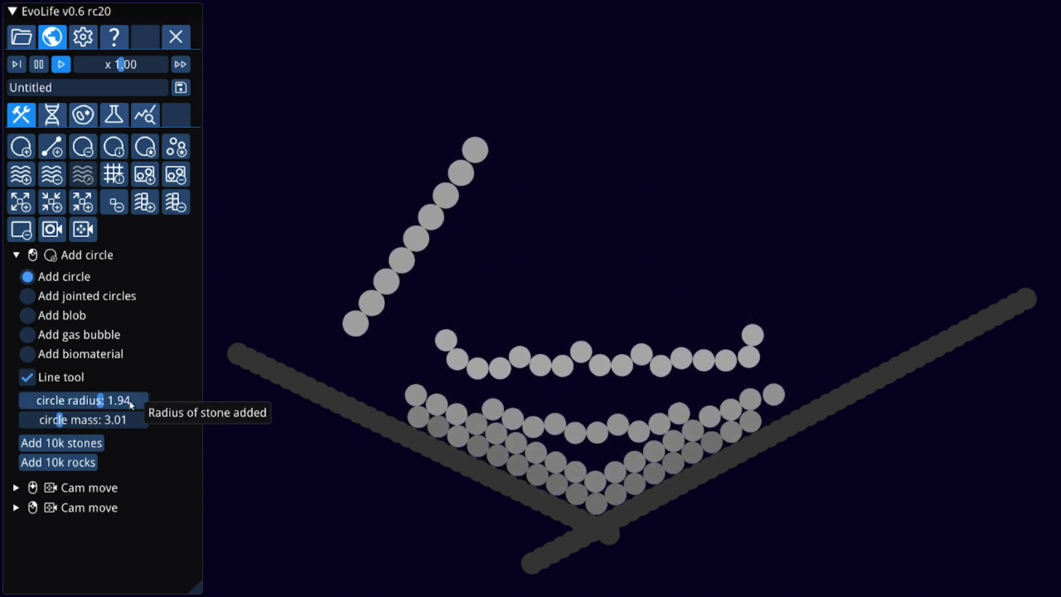
drag(133, 400, 317, 413)
drag(564, 325, 671, 99)
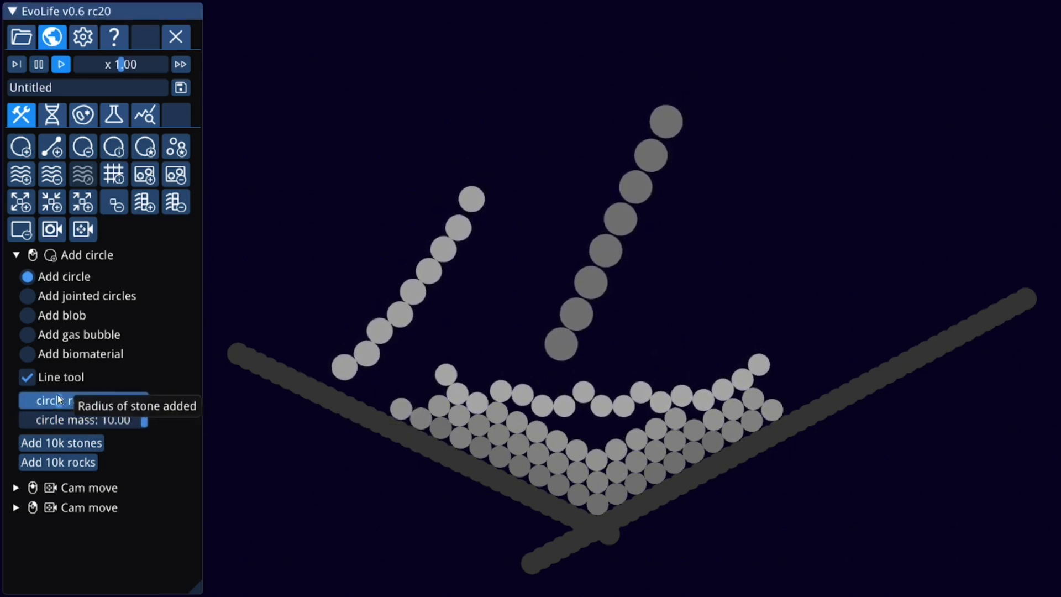
drag(698, 334, 556, 43)
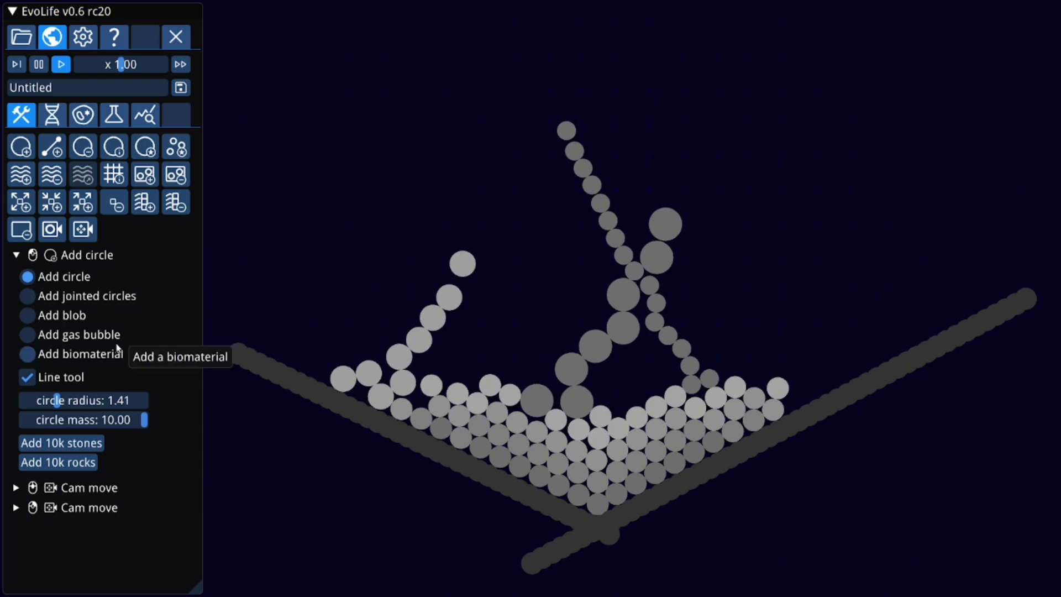
drag(84, 423, 22, 420)
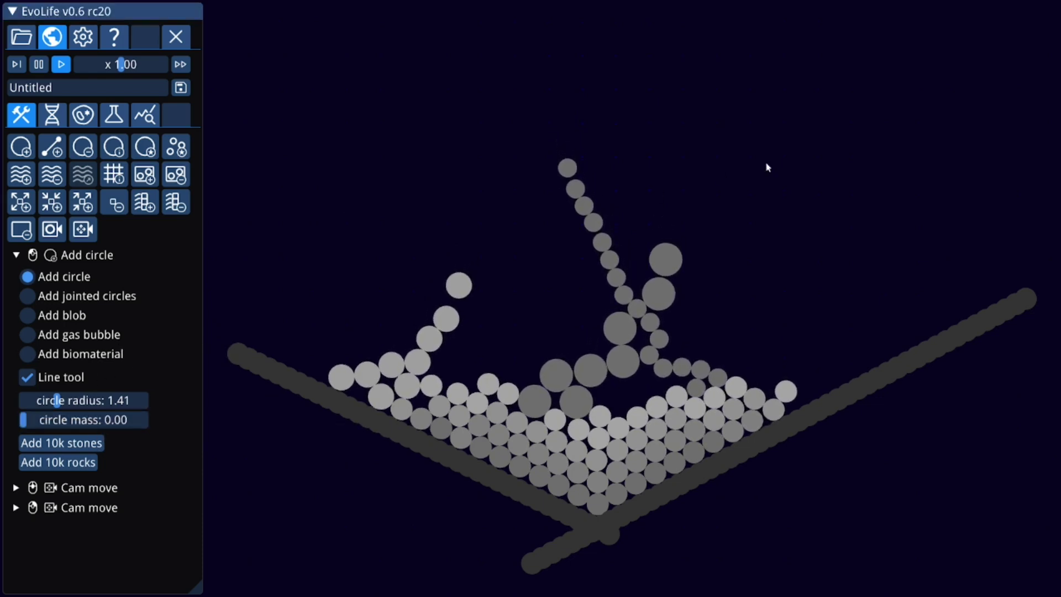
drag(763, 160, 685, 130)
Step: Hang two circles from the top-right rod with non-rod (flexible) joints
click(53, 143)
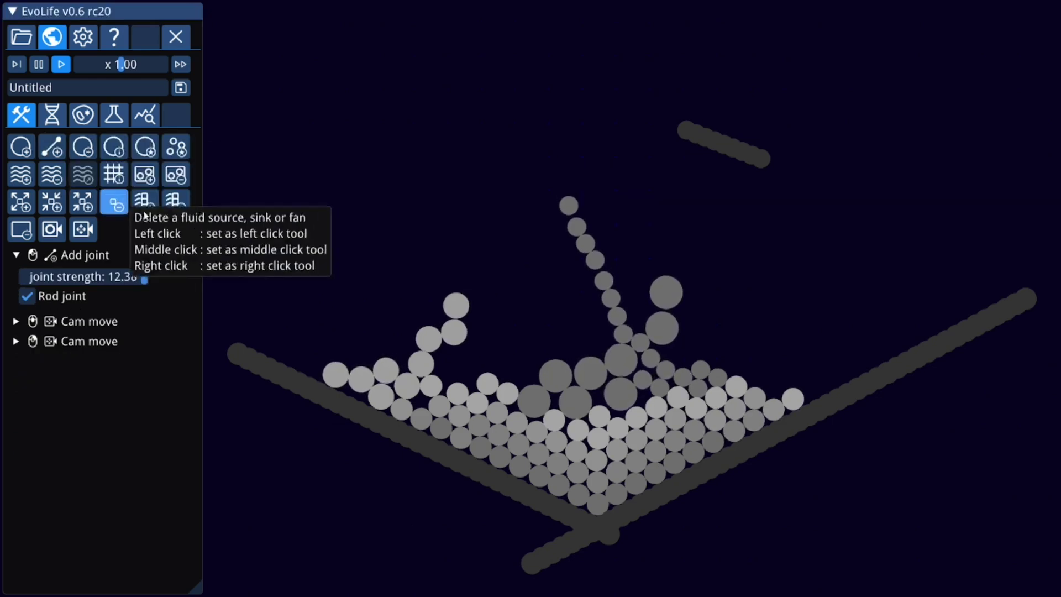
click(86, 296)
drag(687, 135, 569, 253)
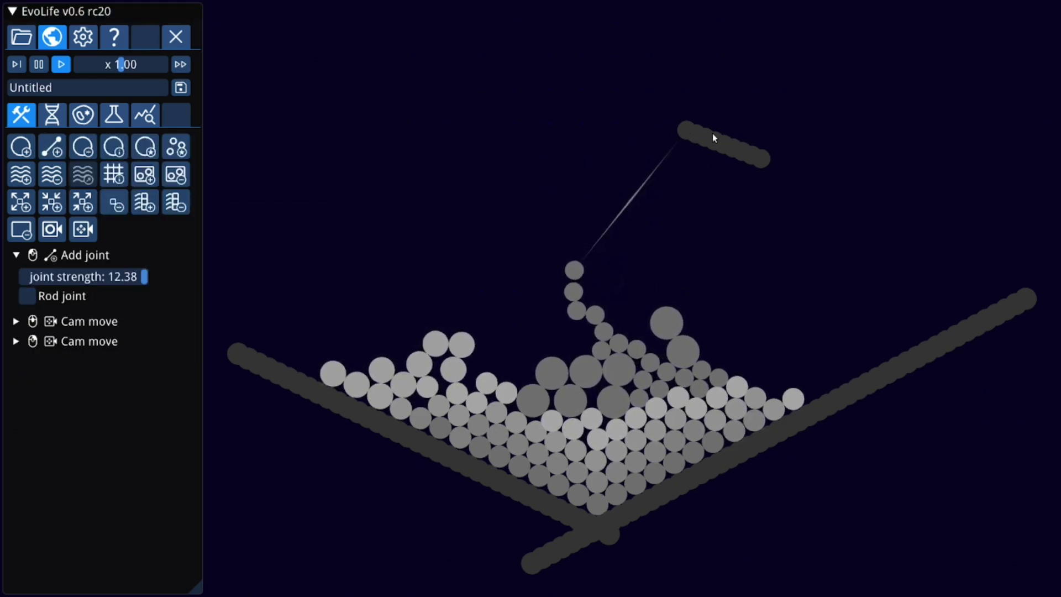
drag(709, 136, 655, 301)
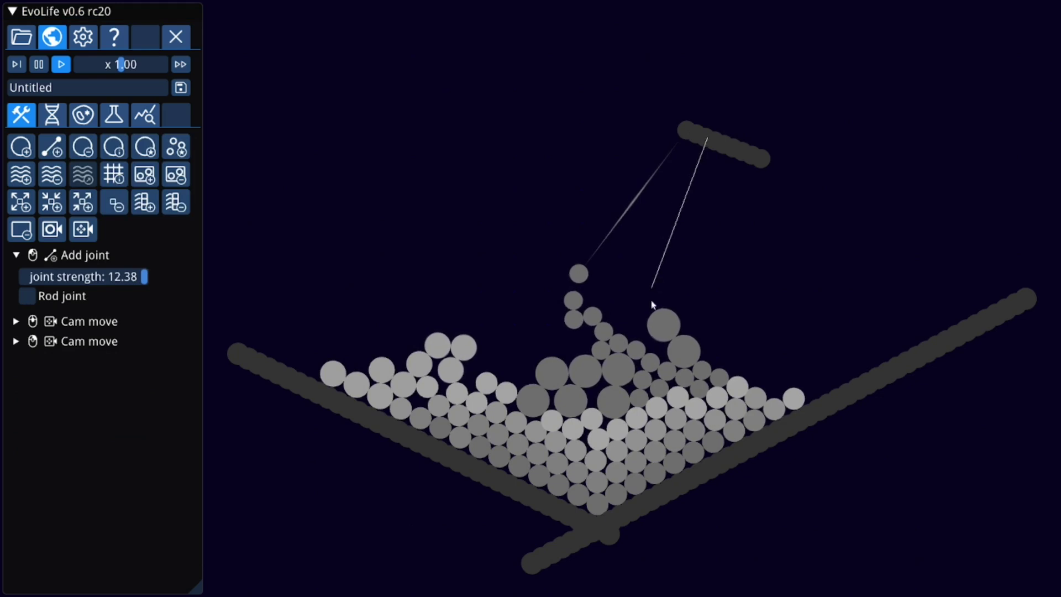
Step: Link neighbouring circles in the left pile with rod joints
click(83, 297)
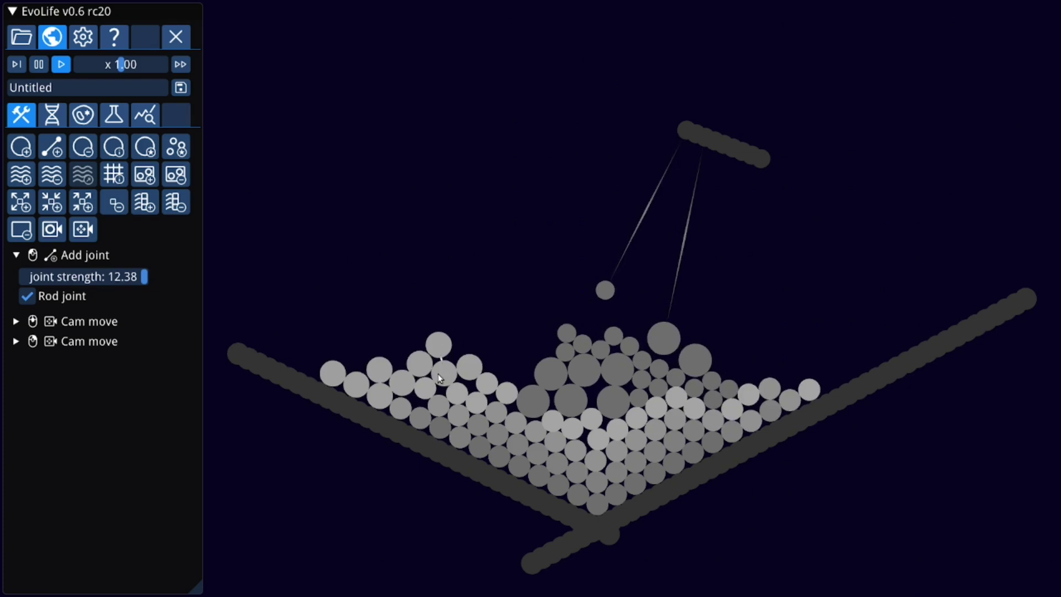
mouse_move(439, 341)
mouse_down()
mouse_move(468, 379)
mouse_move(459, 393)
mouse_move(436, 409)
mouse_move(439, 373)
mouse_move(419, 391)
mouse_move(408, 347)
mouse_move(400, 382)
mouse_move(425, 362)
mouse_move(399, 382)
mouse_up()
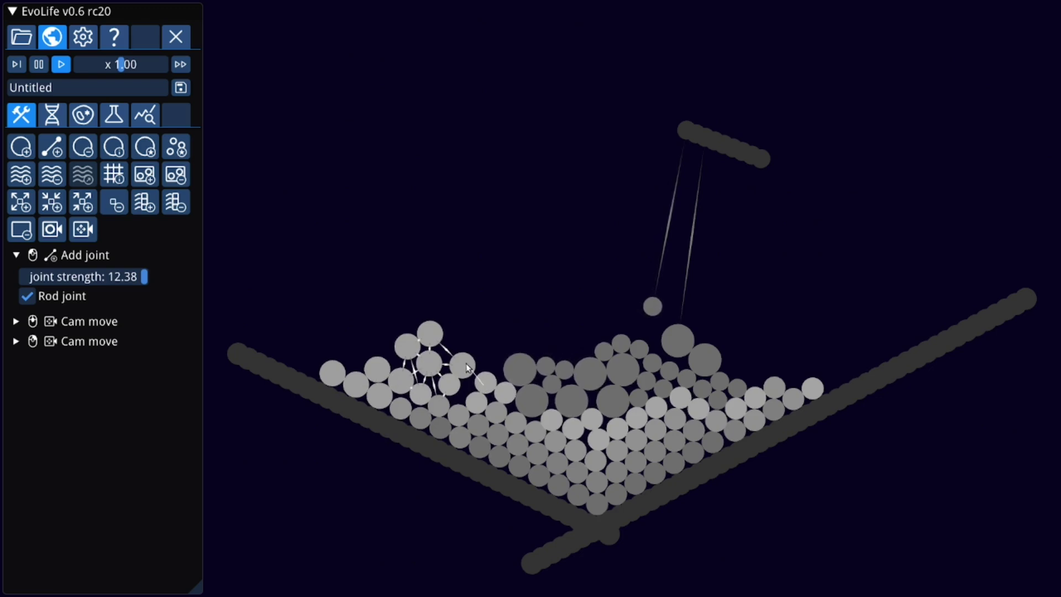
mouse_move(467, 368)
mouse_down()
mouse_move(477, 411)
mouse_move(450, 387)
mouse_up()
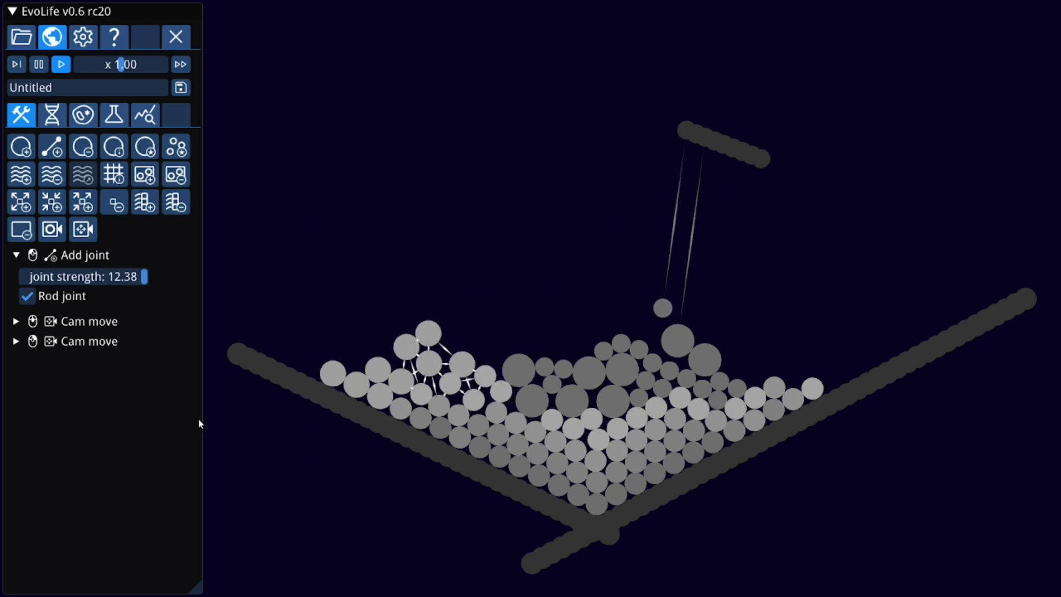
Step: Place an upward-blowing fluid fan in the pile and release two blue smell clouds
click(86, 202)
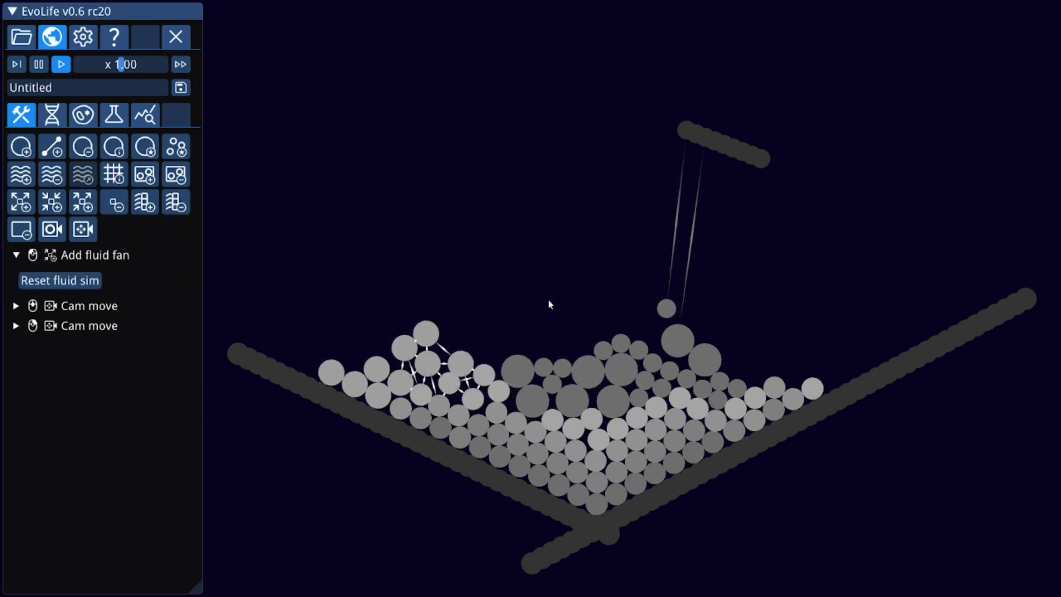
drag(549, 301, 554, 52)
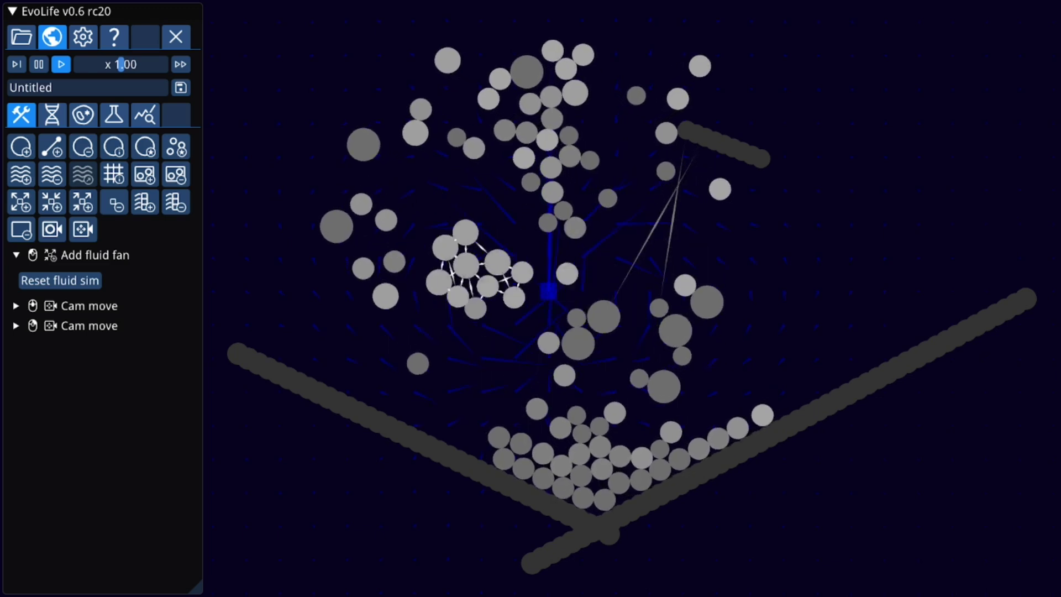
click(20, 175)
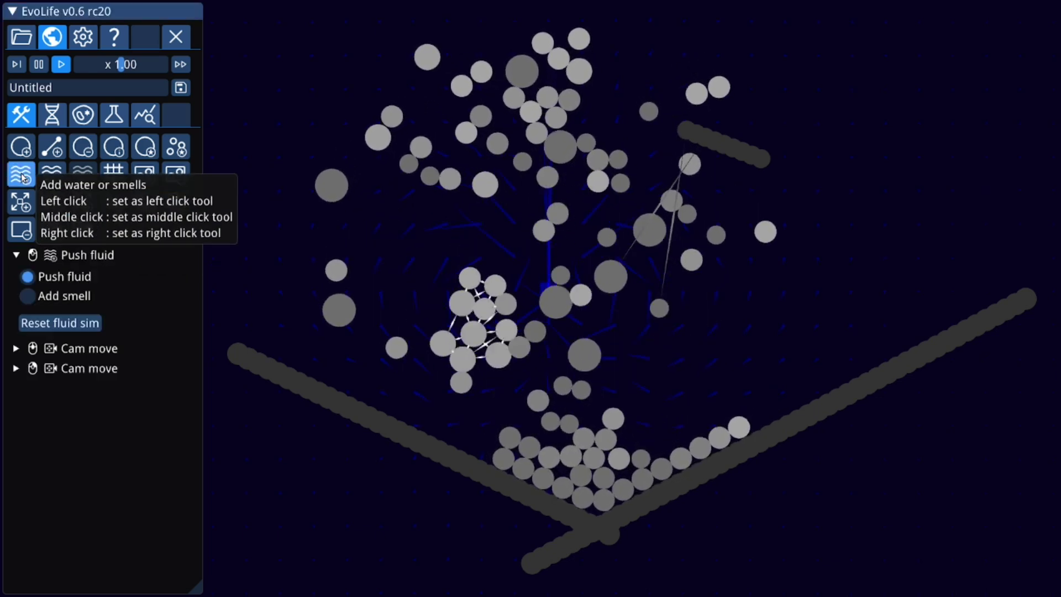
click(27, 296)
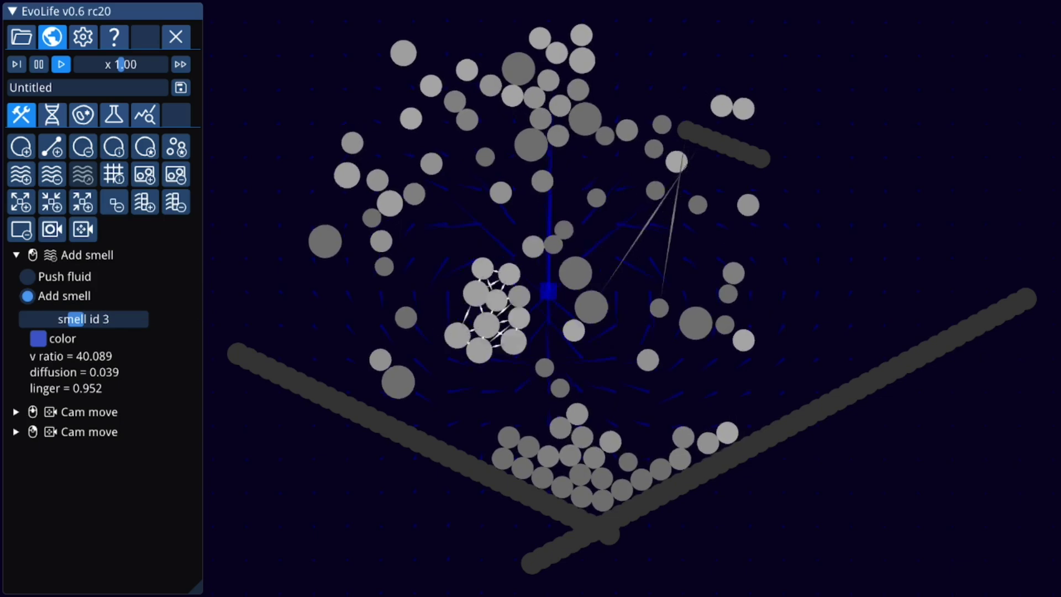
click(425, 315)
click(434, 145)
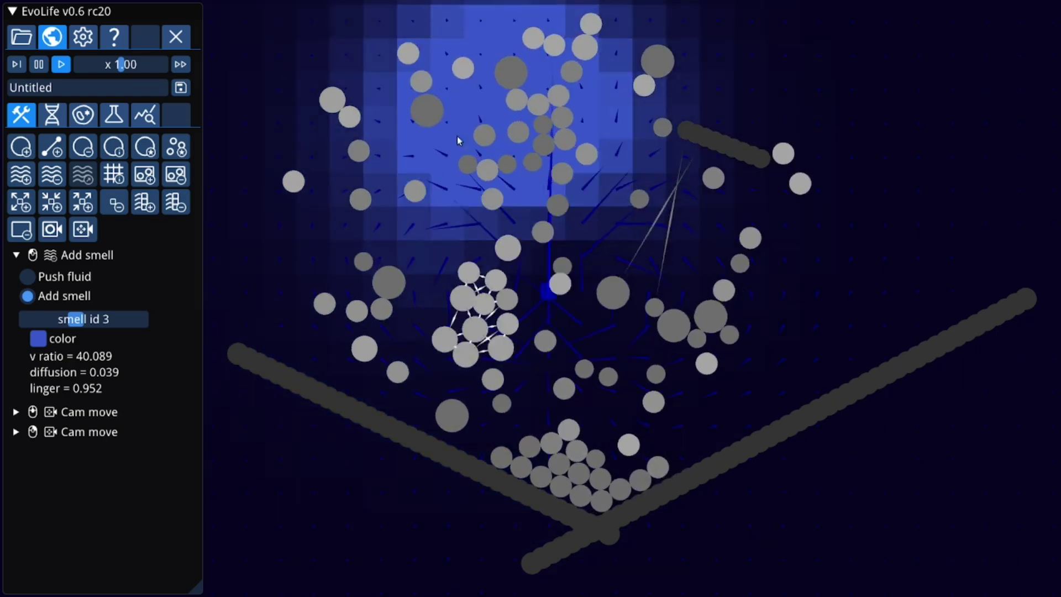
Step: Switch to smell id 7 and release three green smell clouds into the fluid
drag(76, 319, 181, 322)
click(650, 113)
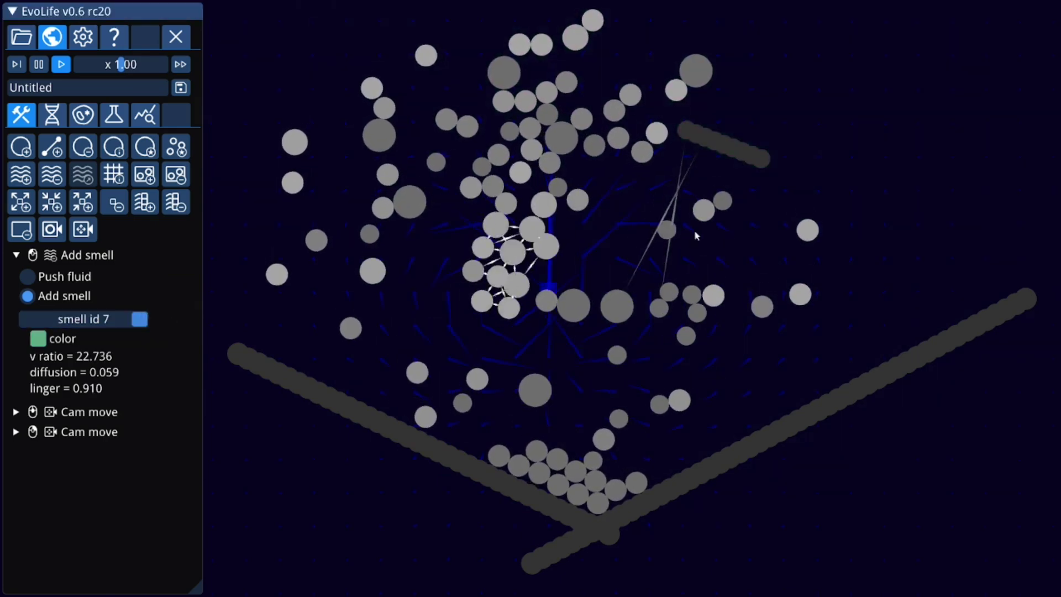
click(748, 237)
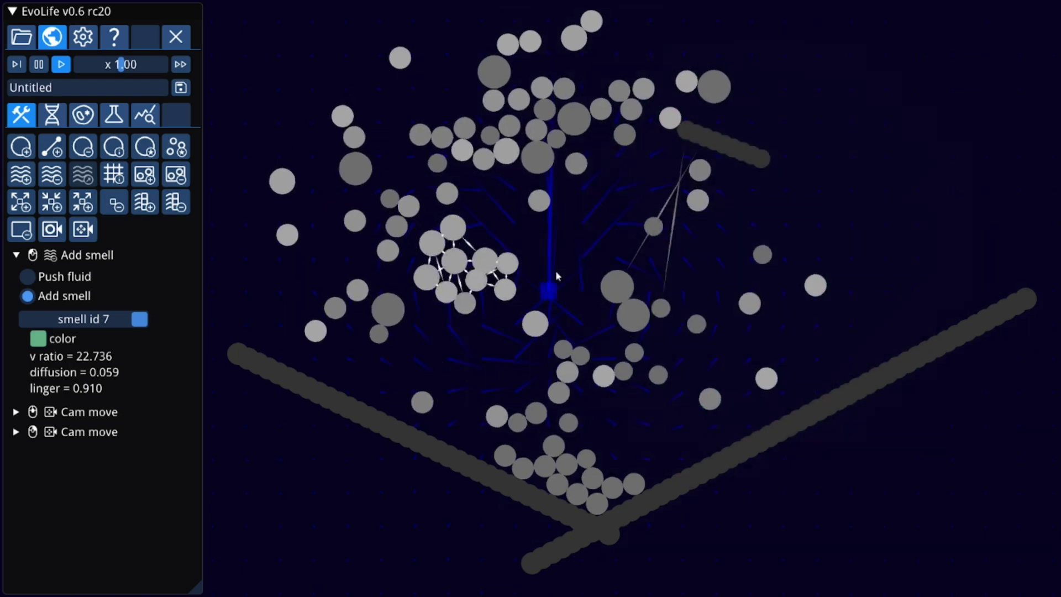
click(440, 406)
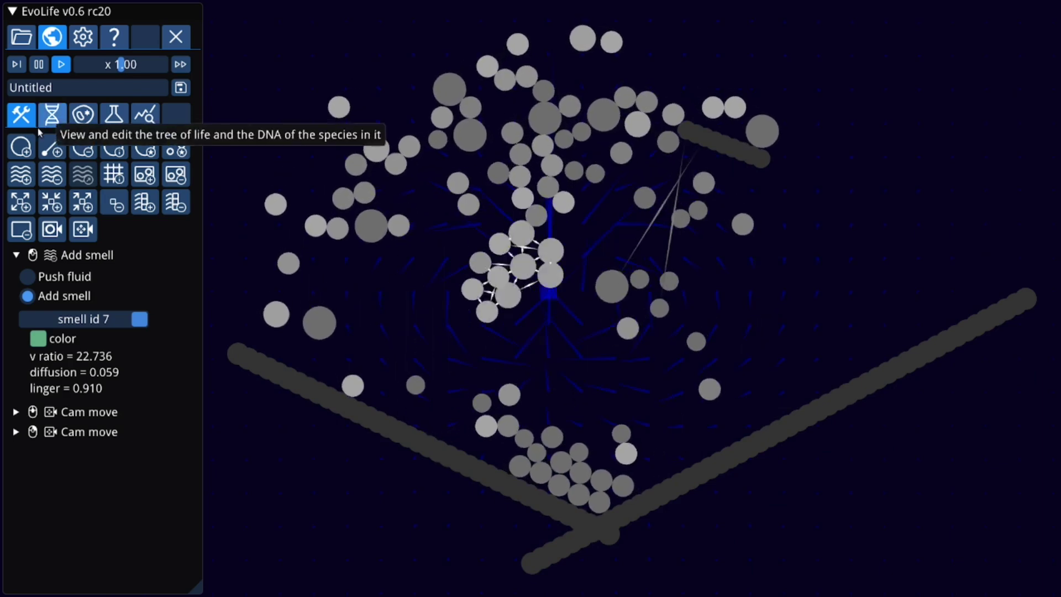
Step: Paint purple biomaterial clusters on the right and lower left slopes
click(21, 145)
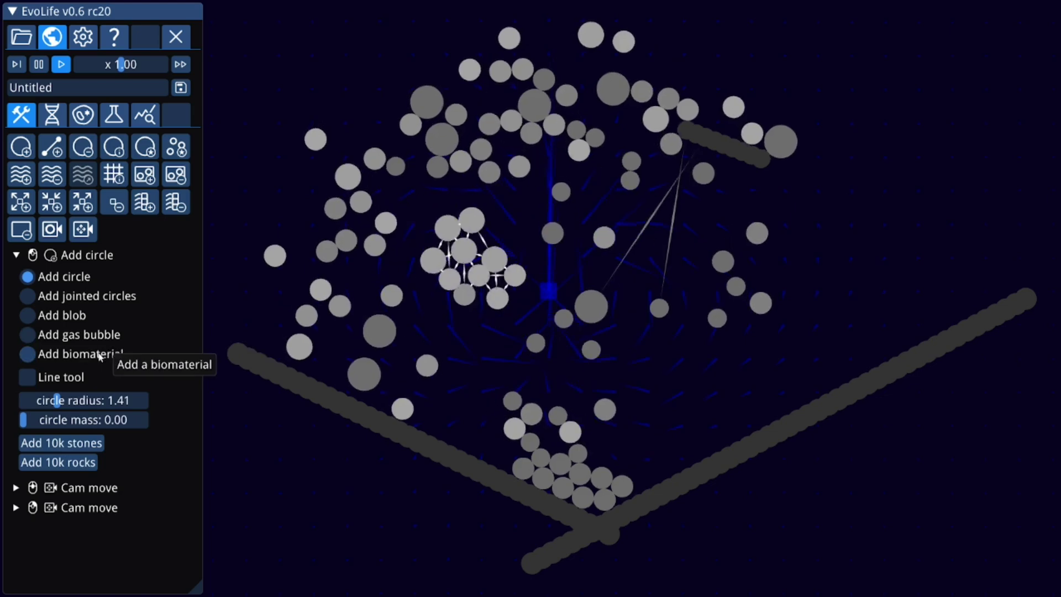
click(74, 354)
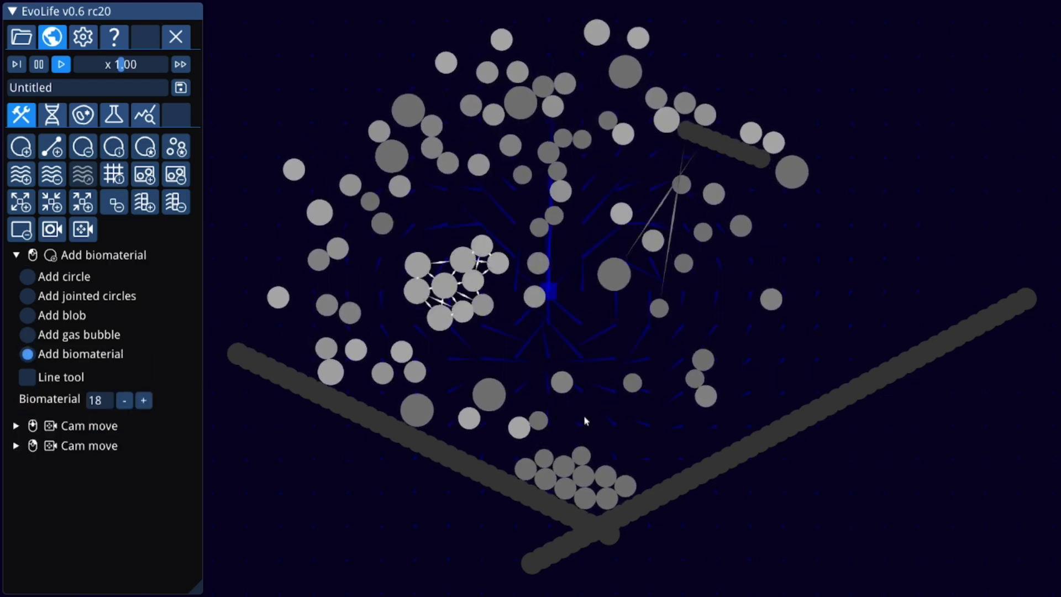
drag(784, 343, 774, 388)
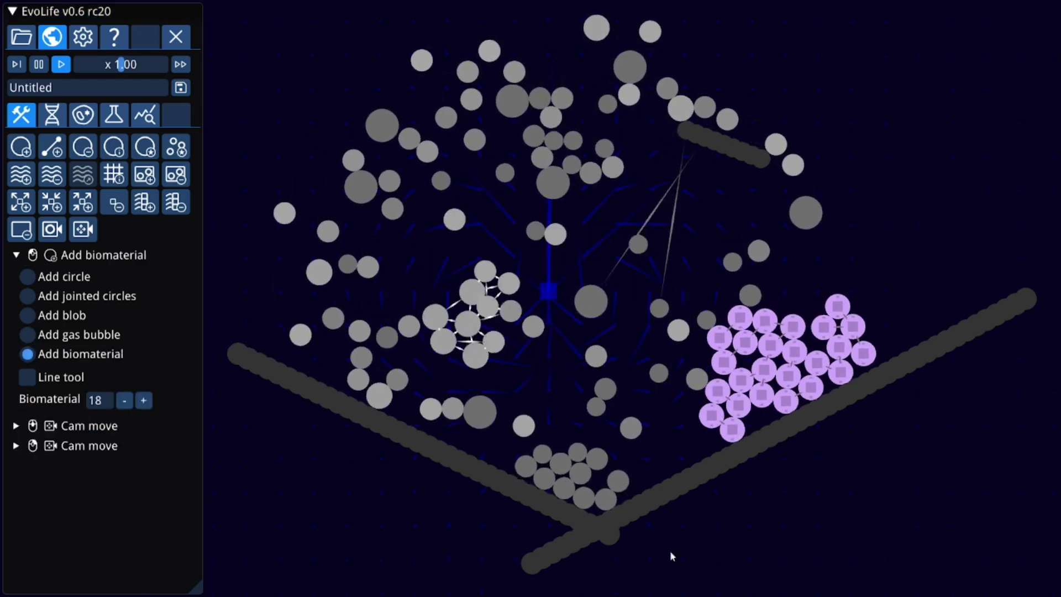
drag(475, 436, 363, 434)
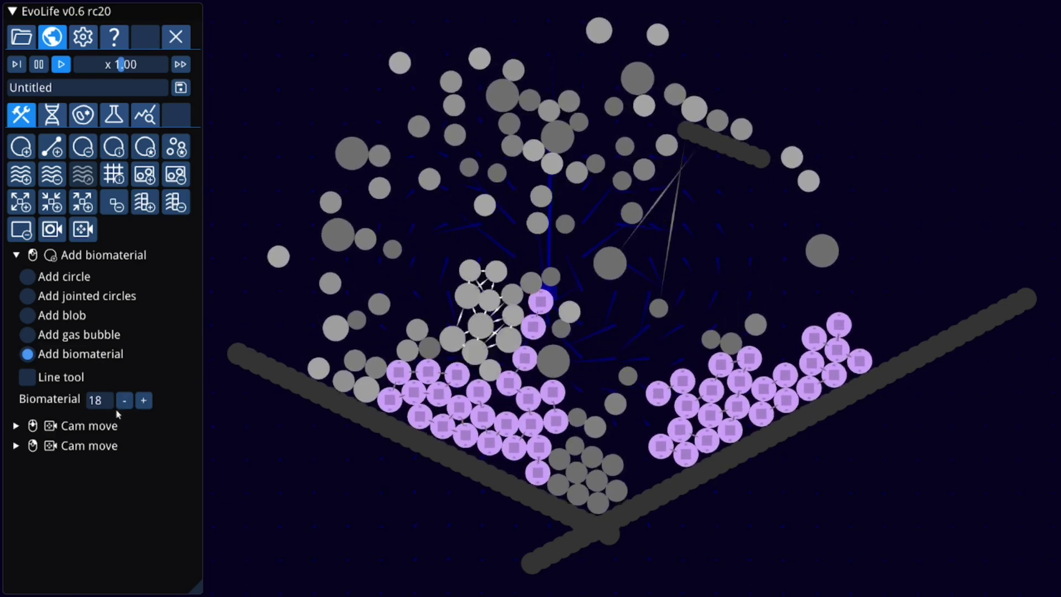
Step: Lower the biomaterial number four steps and paint a green cluster on the left slope
click(125, 400)
click(124, 400)
click(124, 400)
click(124, 400)
click(124, 400)
click(125, 400)
click(125, 400)
click(124, 400)
click(124, 400)
click(124, 400)
click(125, 400)
click(125, 400)
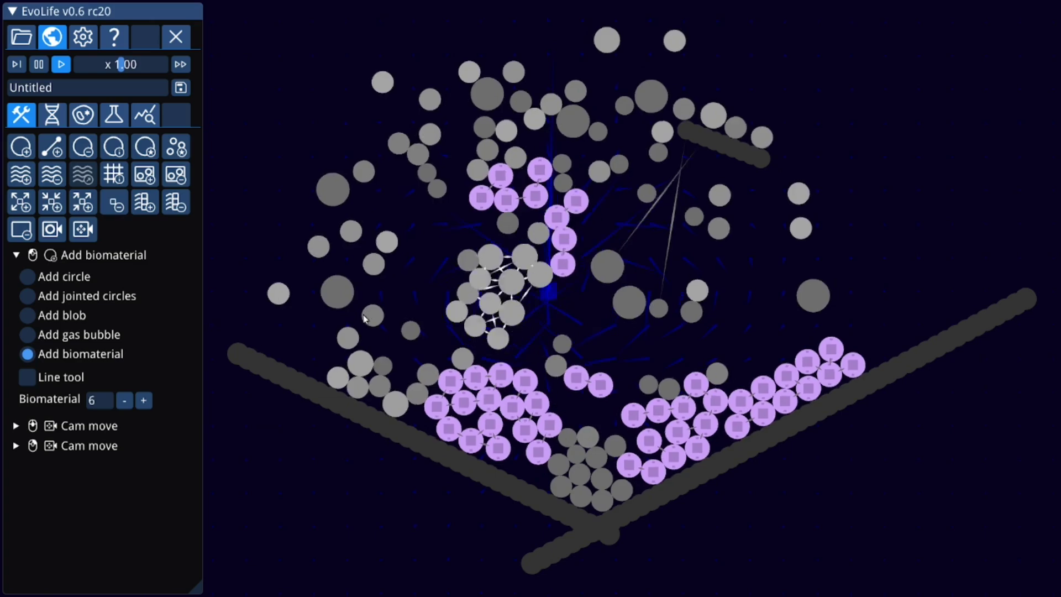
drag(387, 301, 398, 295)
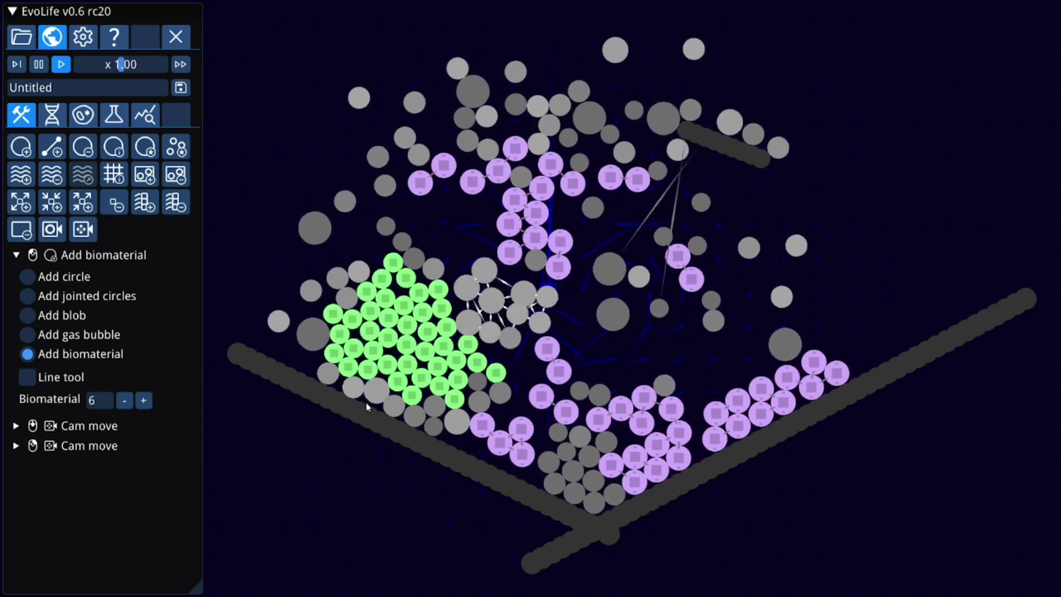
Step: Lower the biomaterial number four more steps and paint a tan cluster on the right
click(125, 400)
click(124, 400)
click(124, 400)
click(125, 400)
click(124, 400)
click(124, 400)
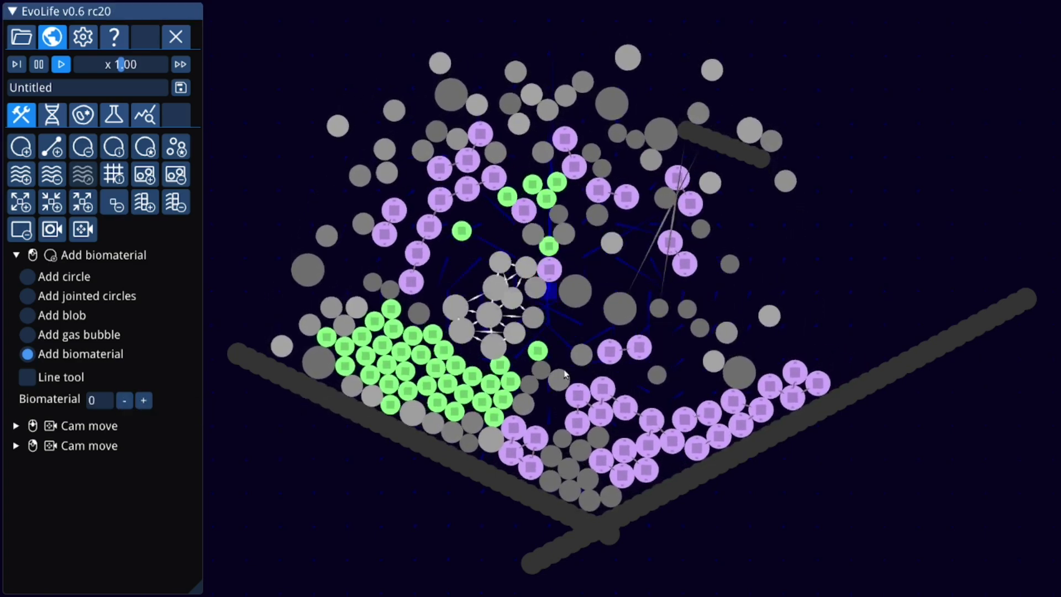
drag(835, 227, 812, 348)
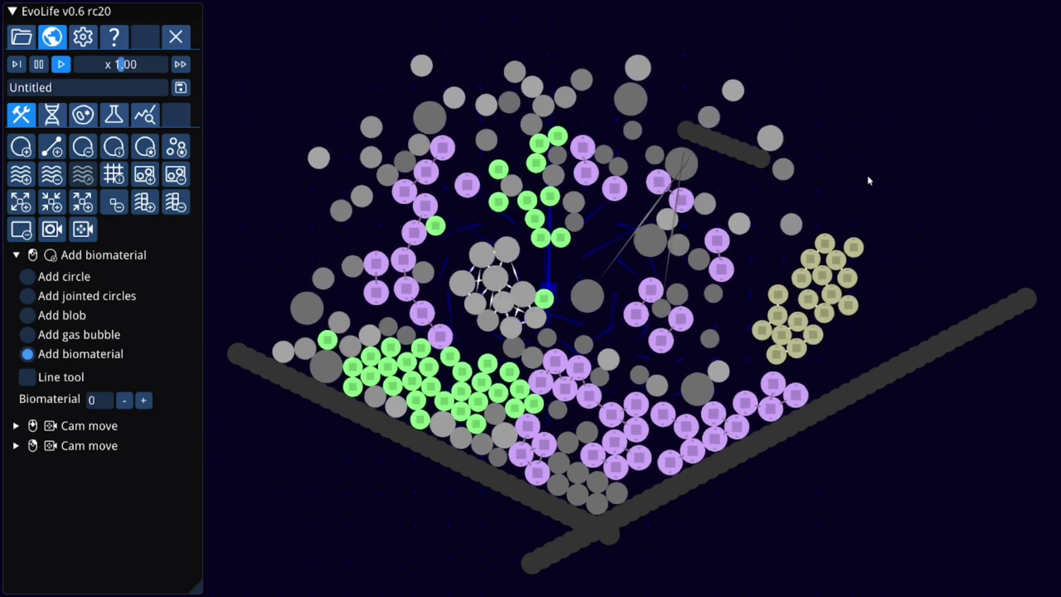
drag(866, 177, 879, 172)
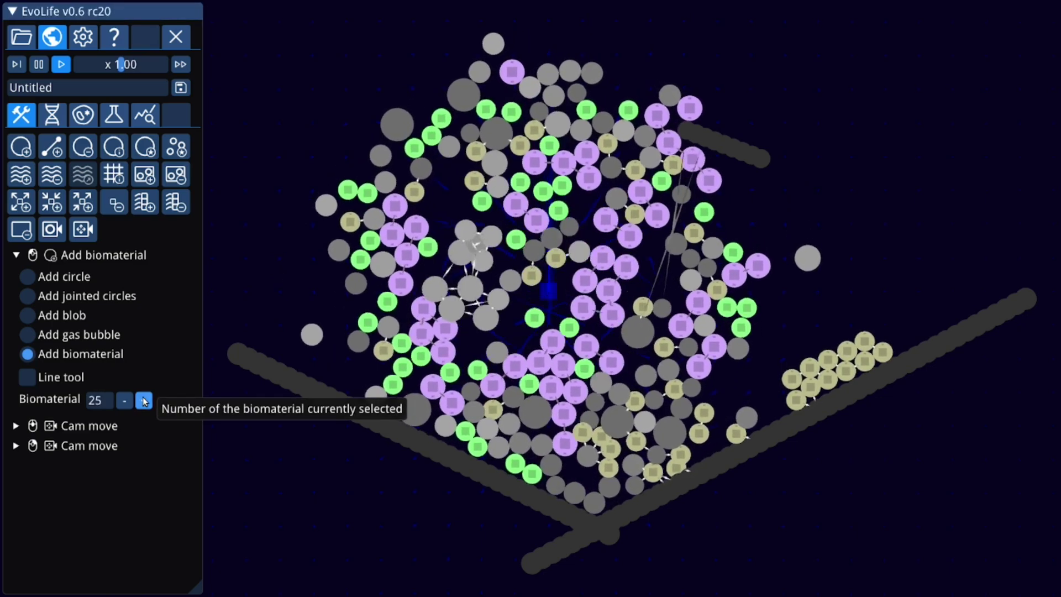
Step: Drop a cluster of large green biomaterial circles and spread more tan ones mid-container
click(842, 271)
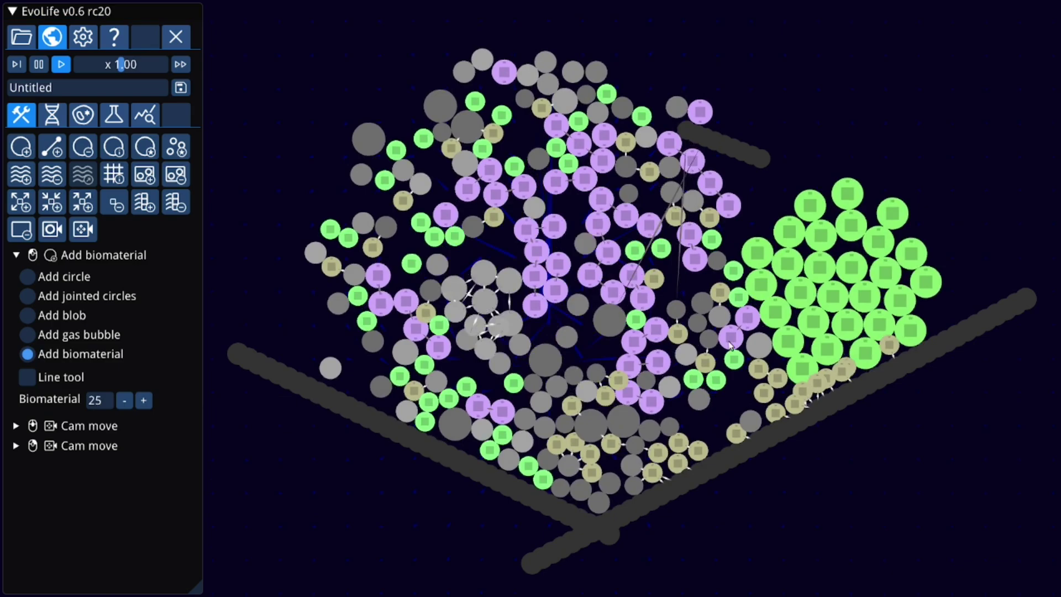
click(125, 404)
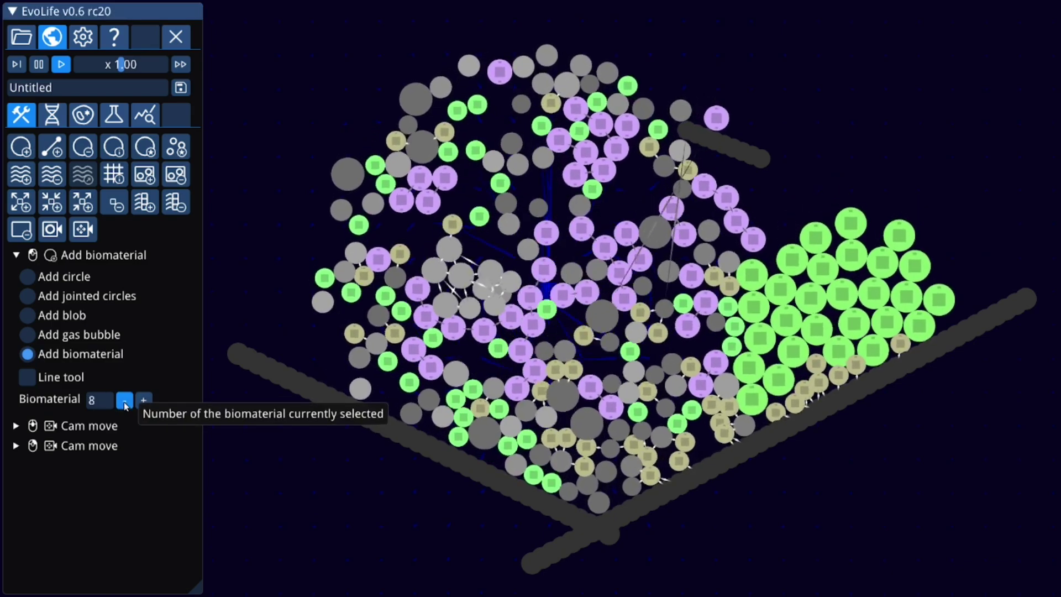
click(465, 284)
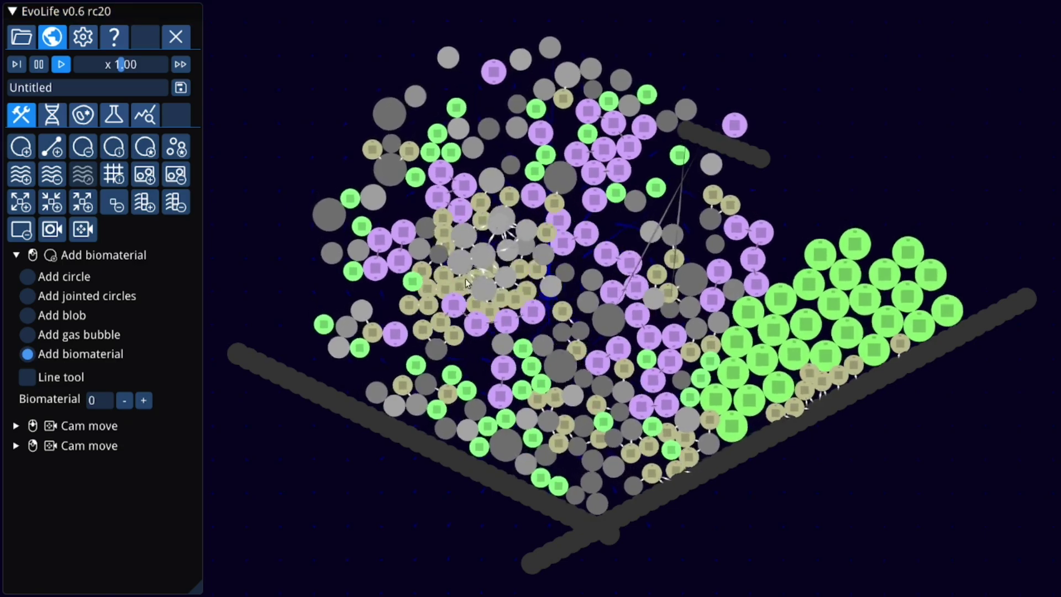
mouse_move(896, 114)
mouse_down()
mouse_move(823, 187)
mouse_move(801, 215)
mouse_move(809, 221)
mouse_up()
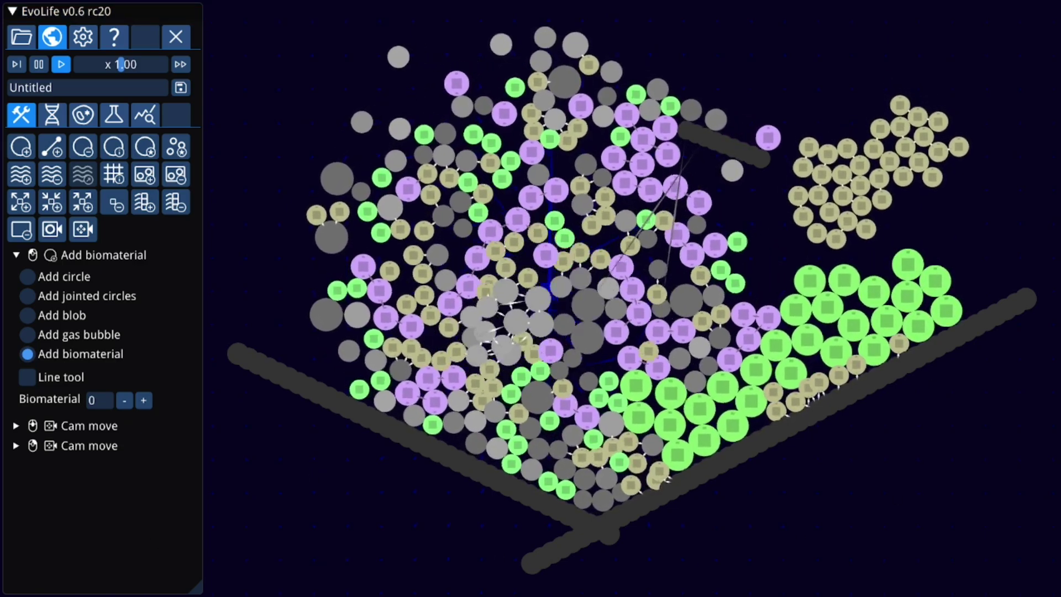